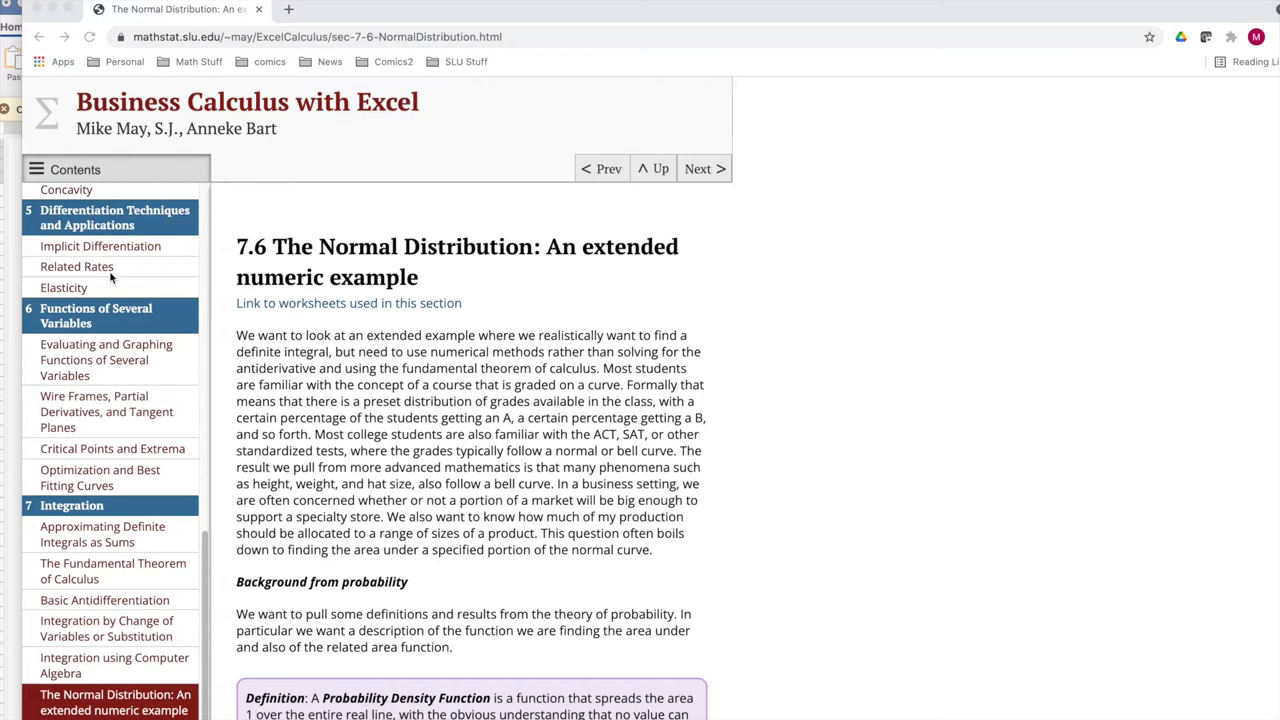
- Select the f(x) bell-curve density formula in the Word notes
left_click(18, 272)
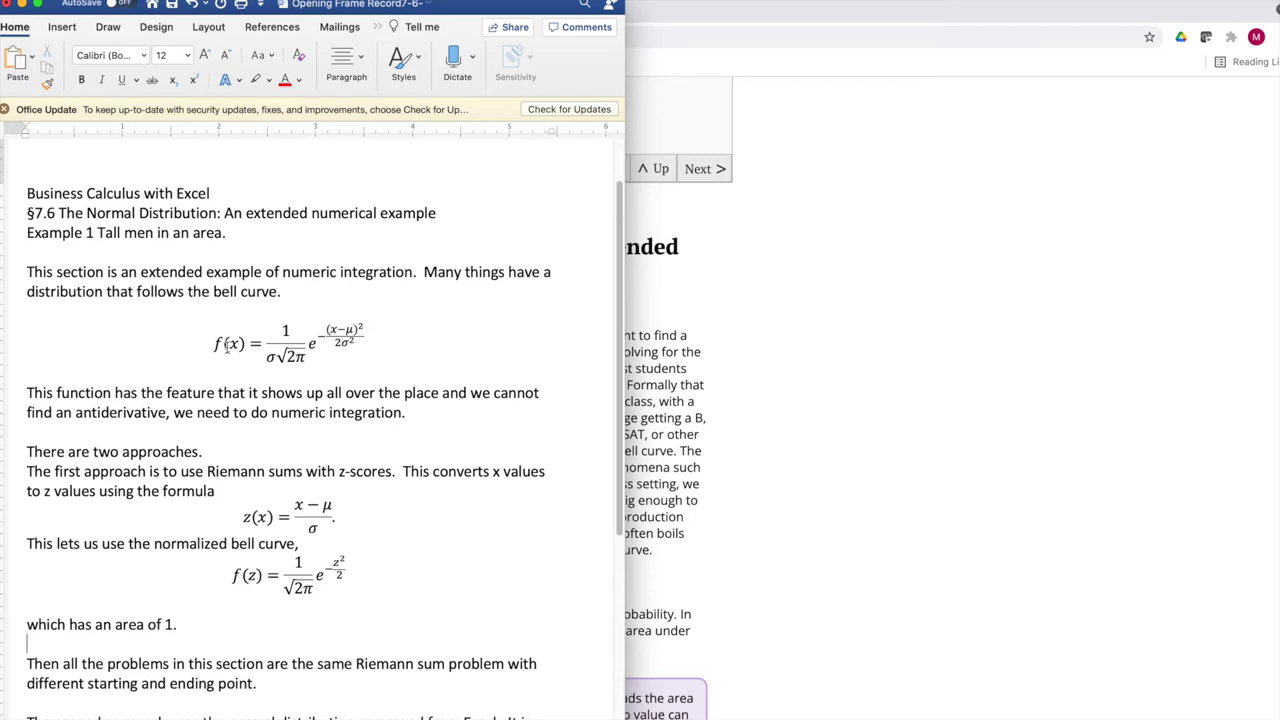
left_click_drag(217, 344, 350, 354)
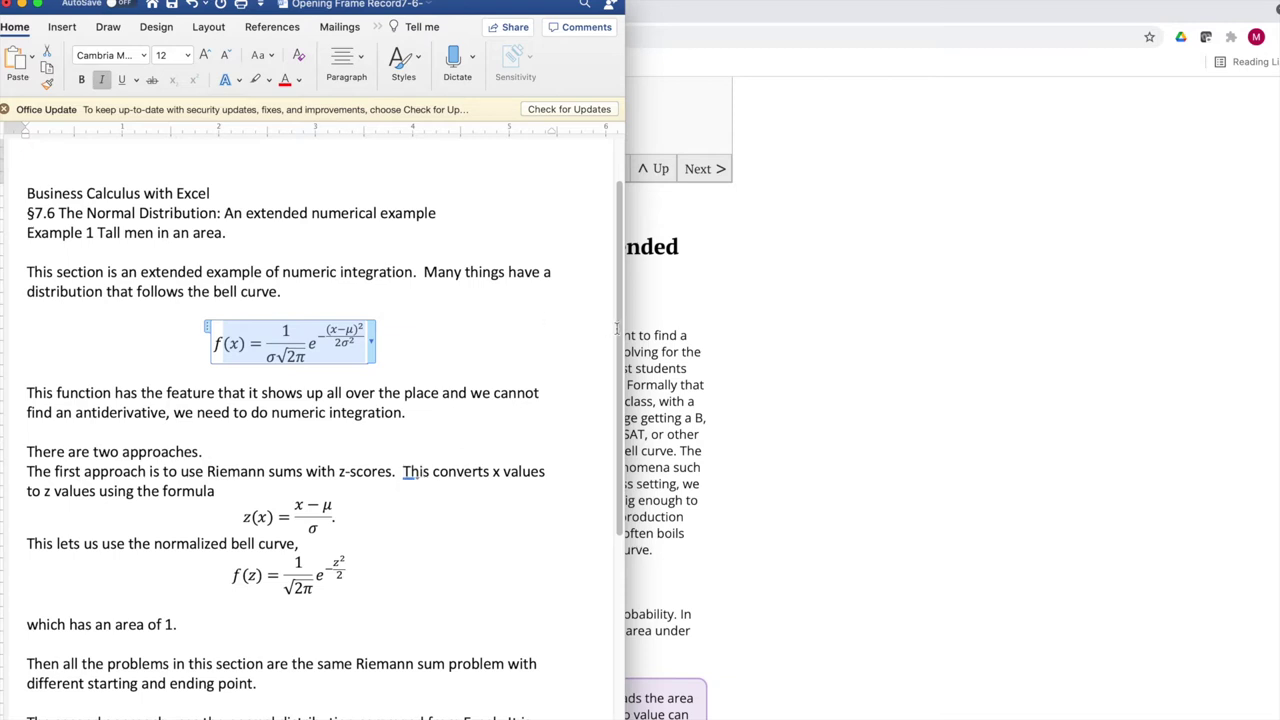
- Read down to the 100,000-men problem, then switch to the Section-7-6-Examples workbook
scroll(614, 348, "down", 2)
scroll(614, 348, "down", 2)
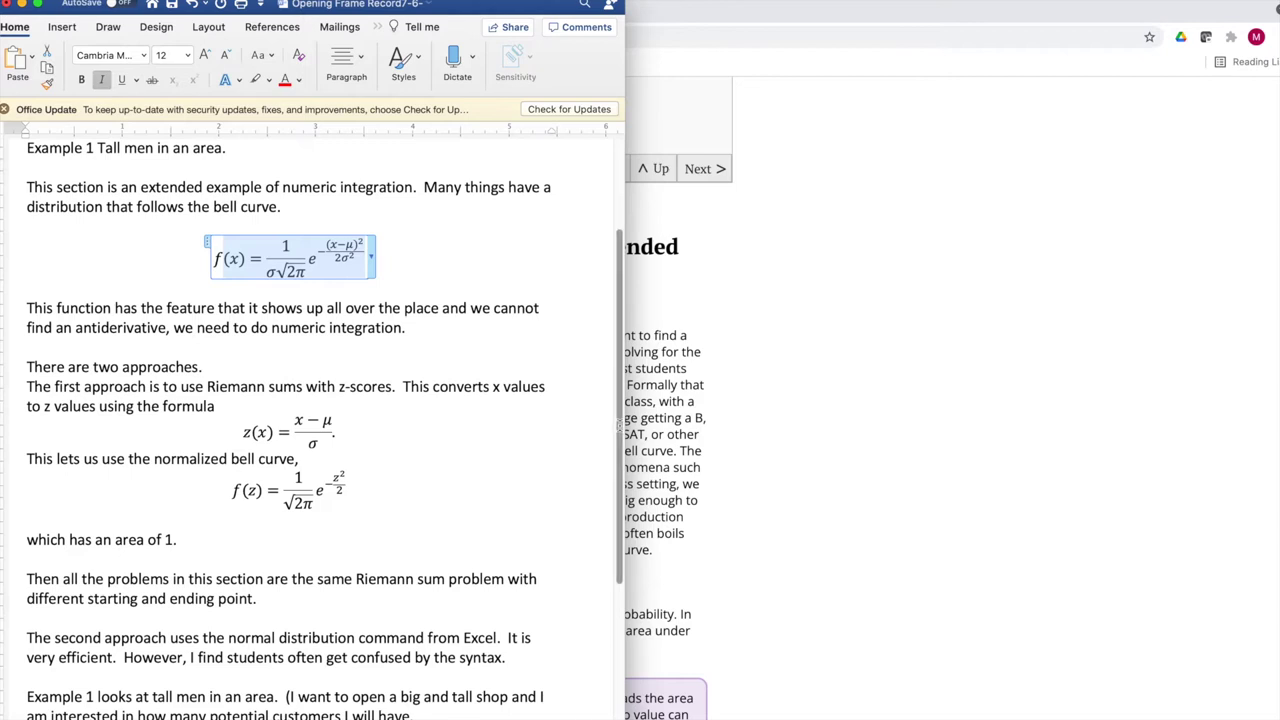
scroll(600, 555, "down", 5)
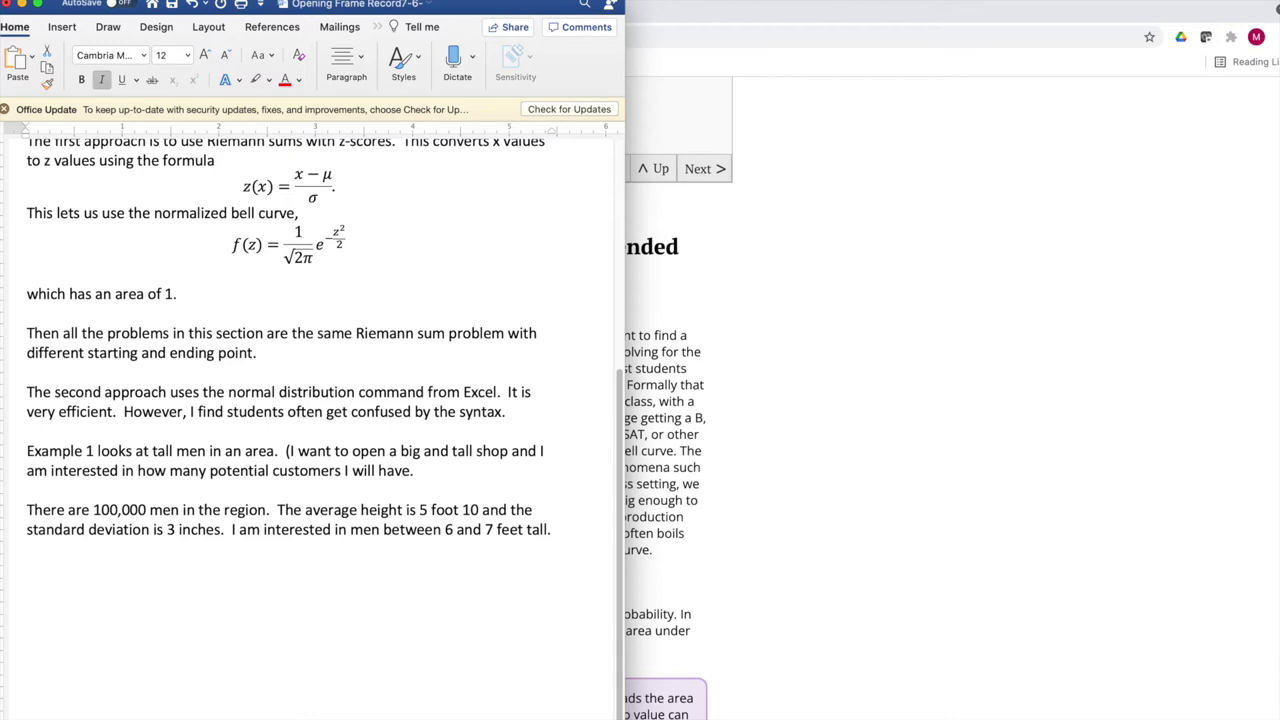
key("super+Tab")
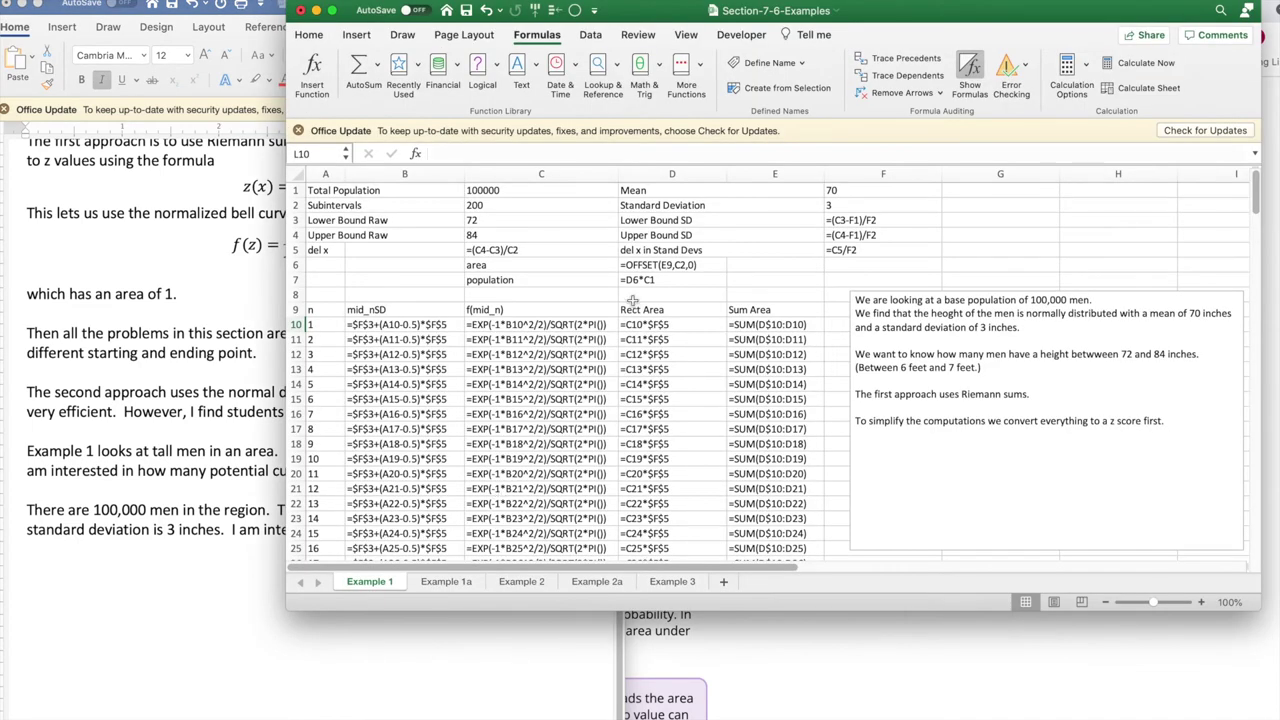
left_click(503, 207)
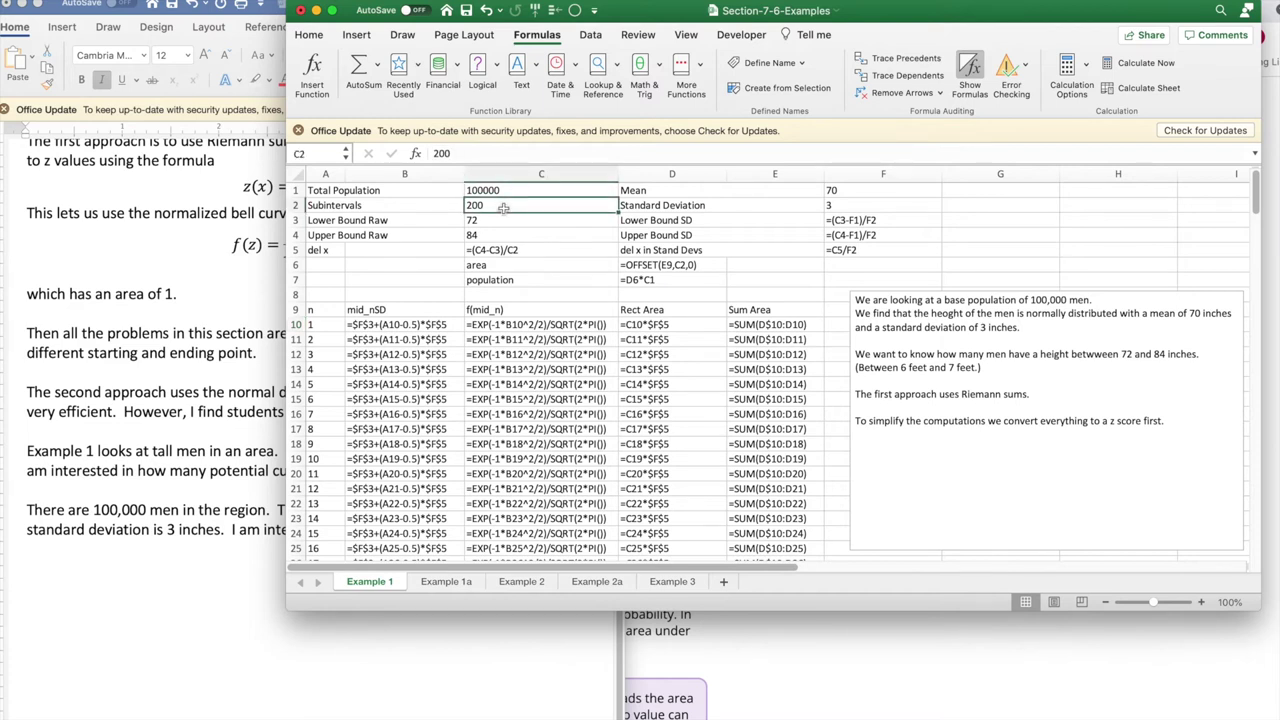
left_click(500, 222)
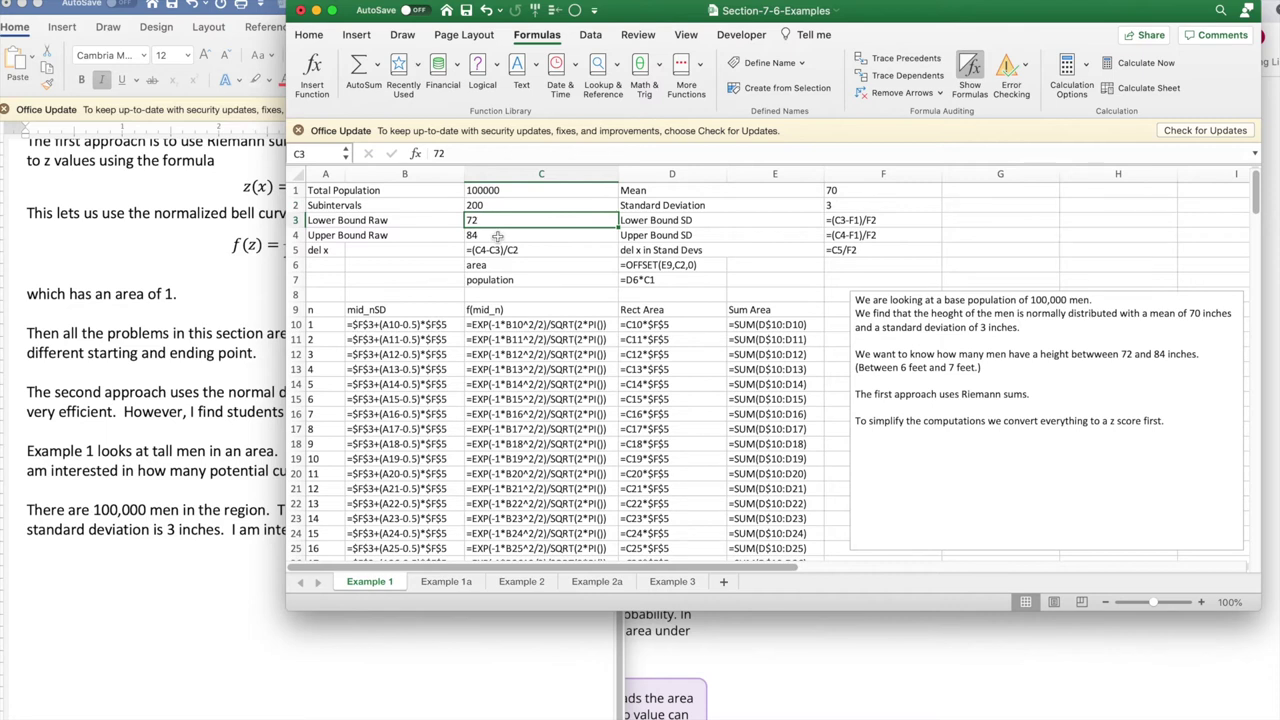
left_click(497, 236)
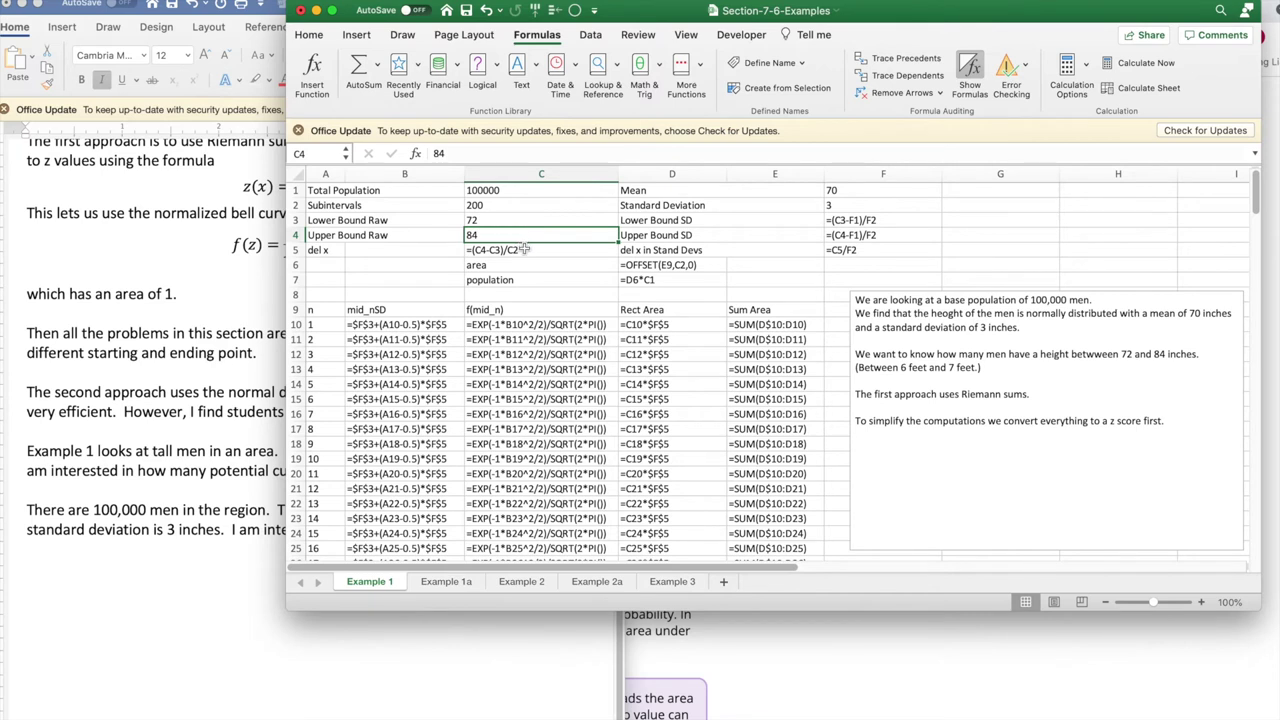
left_click(523, 251)
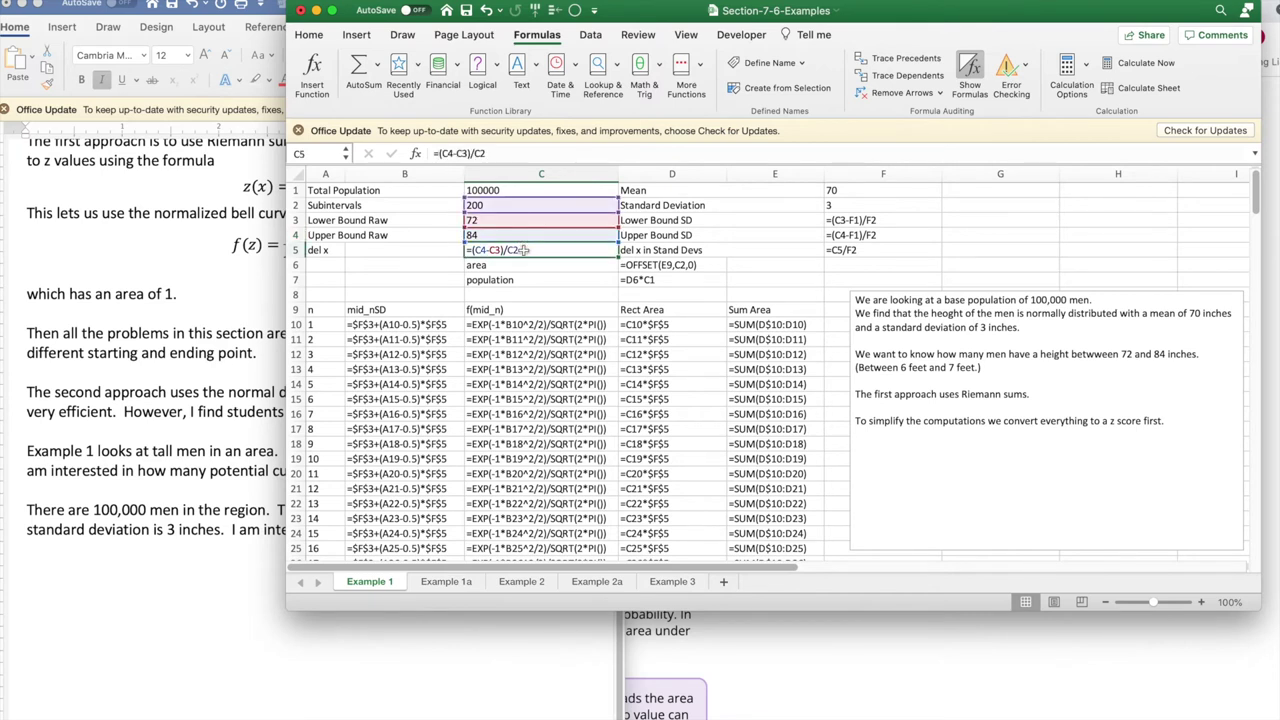
left_click(875, 189)
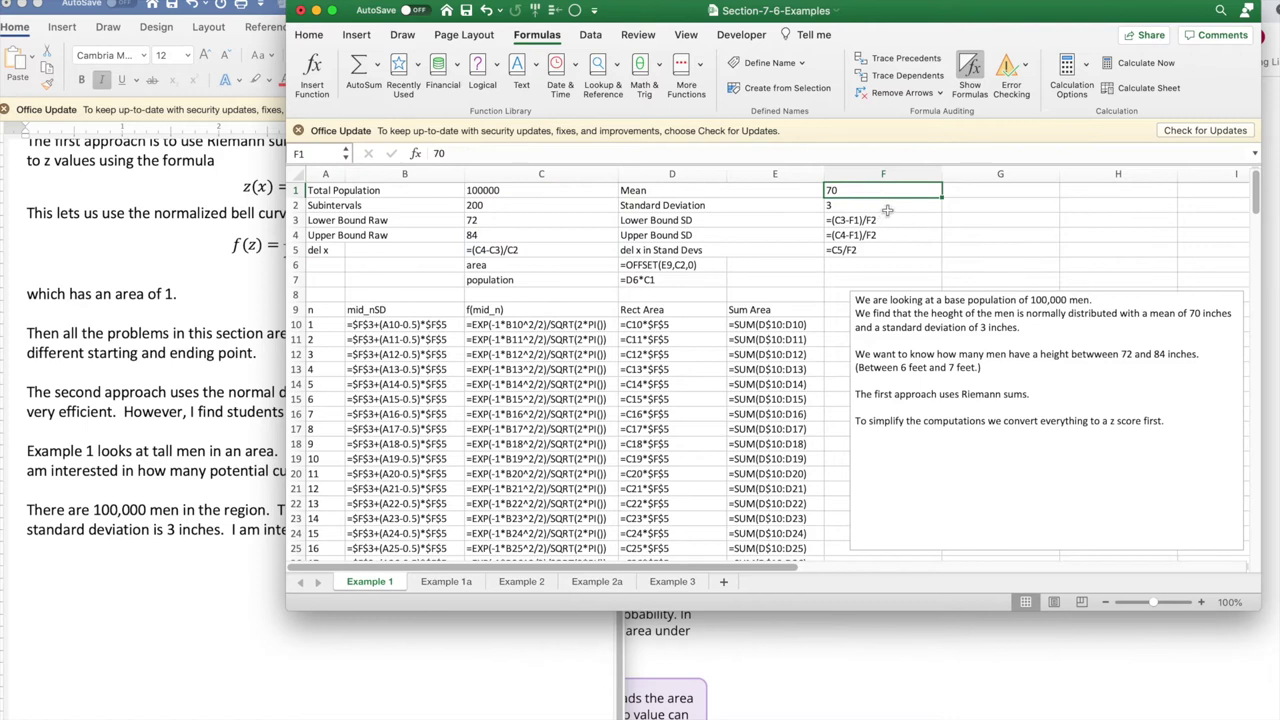
left_click(887, 207)
left_click(915, 224)
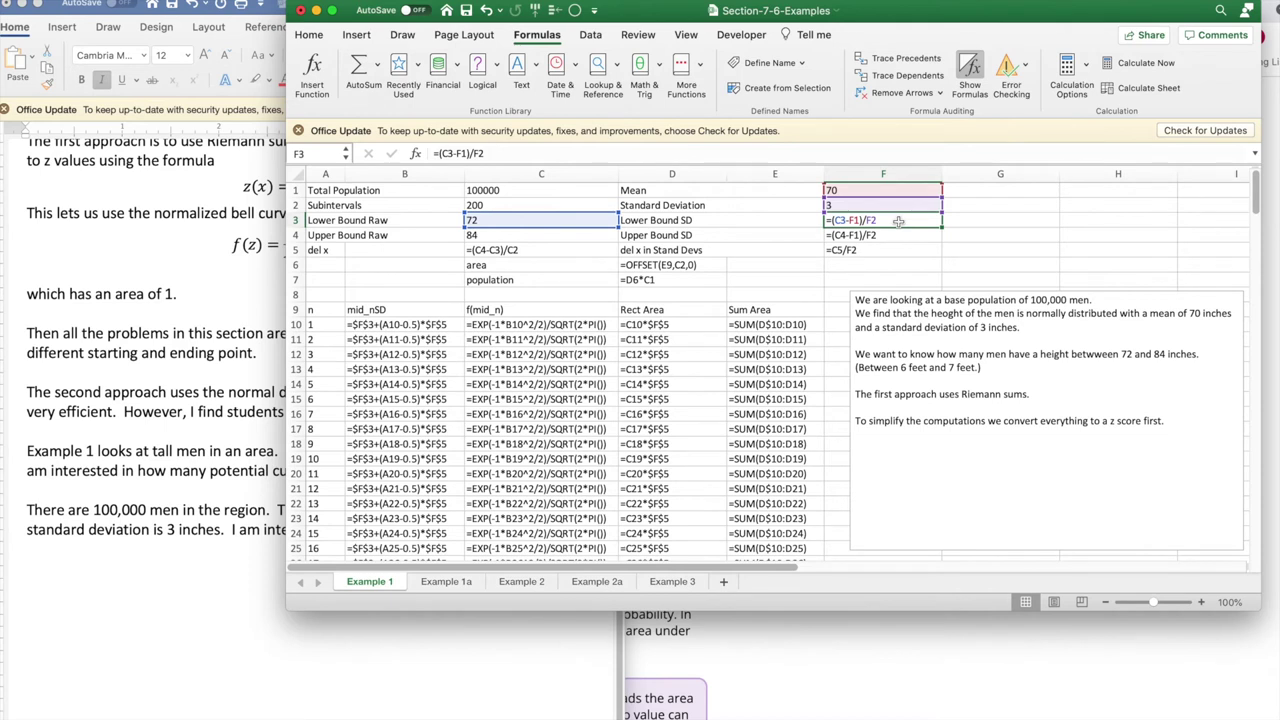
left_click(895, 234)
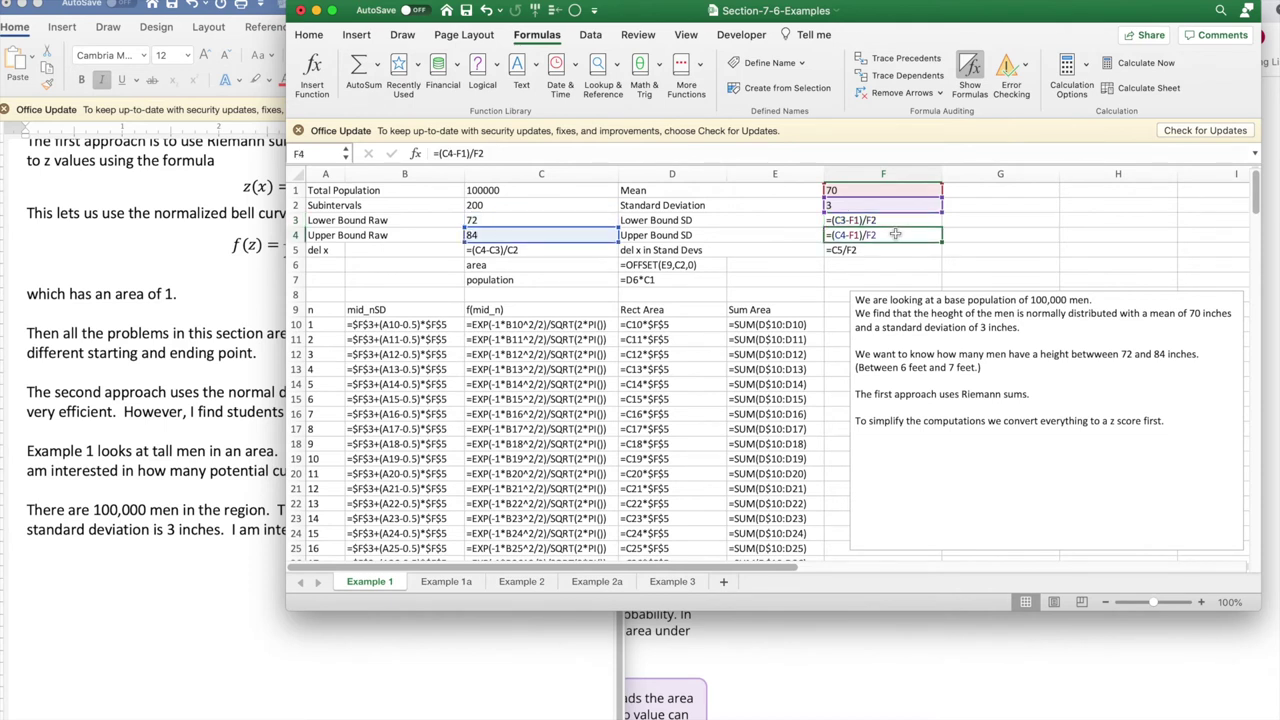
left_click(881, 252)
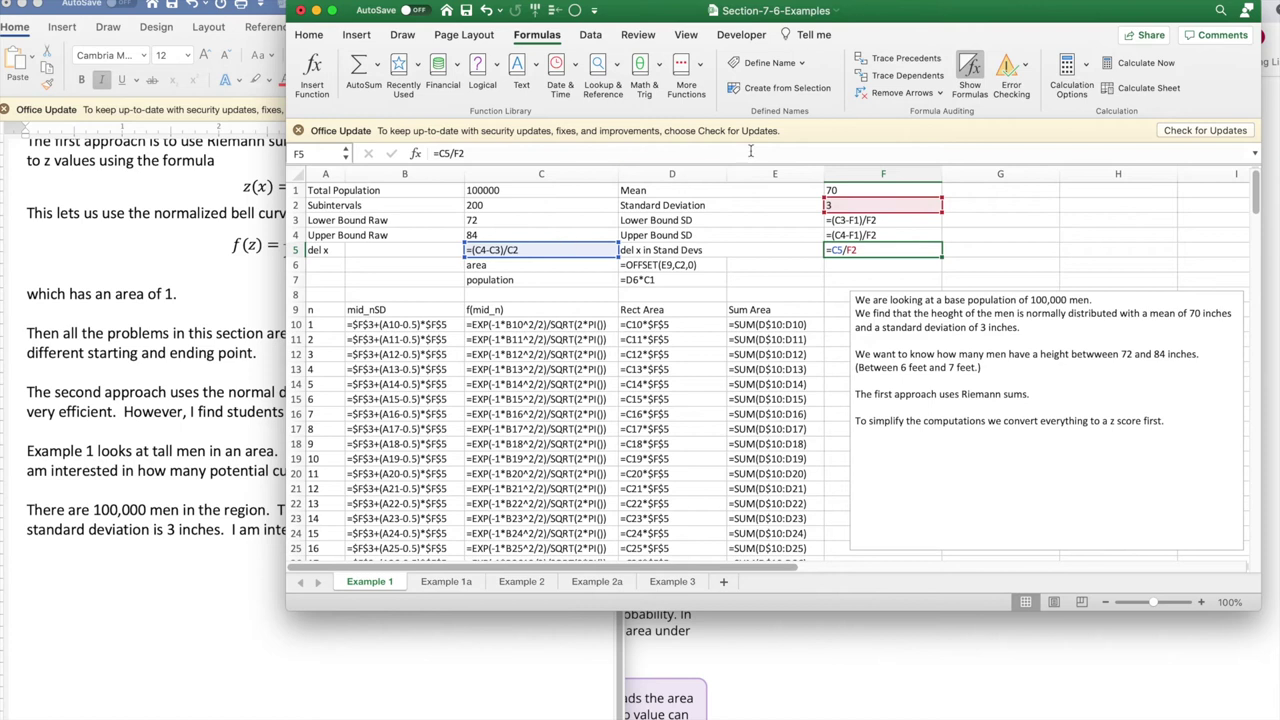
left_click(970, 66)
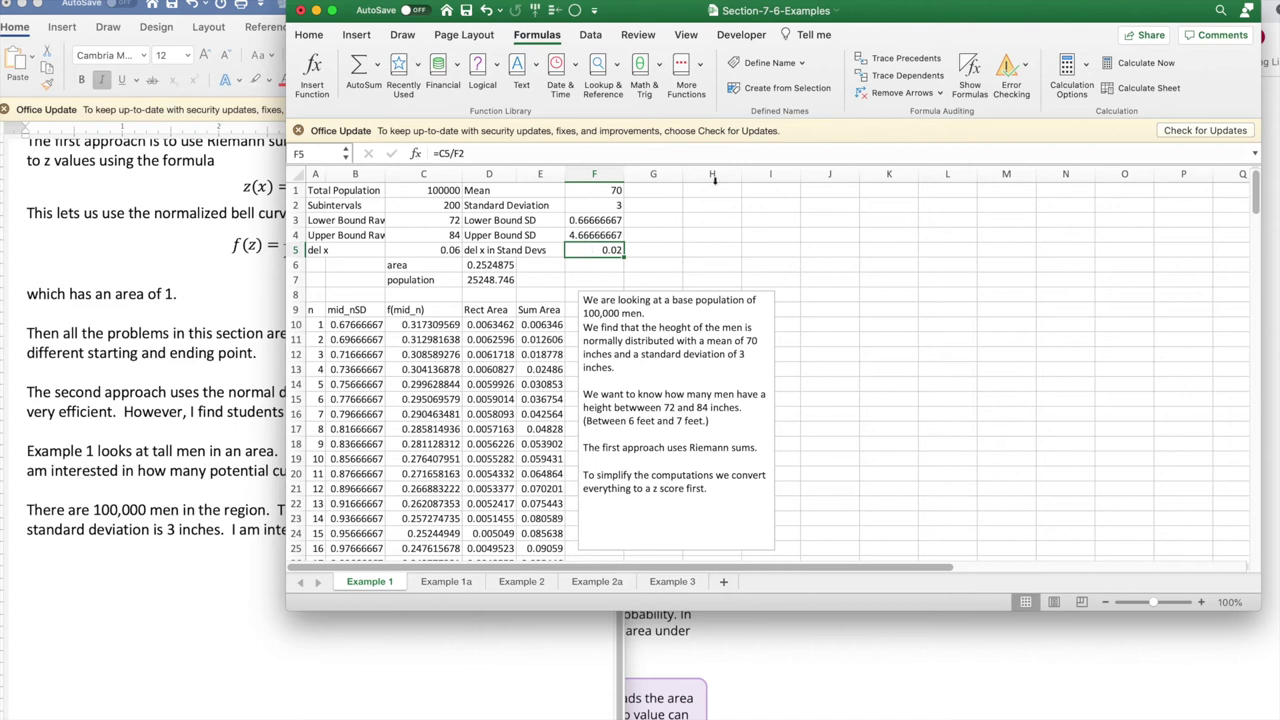
left_click(968, 68)
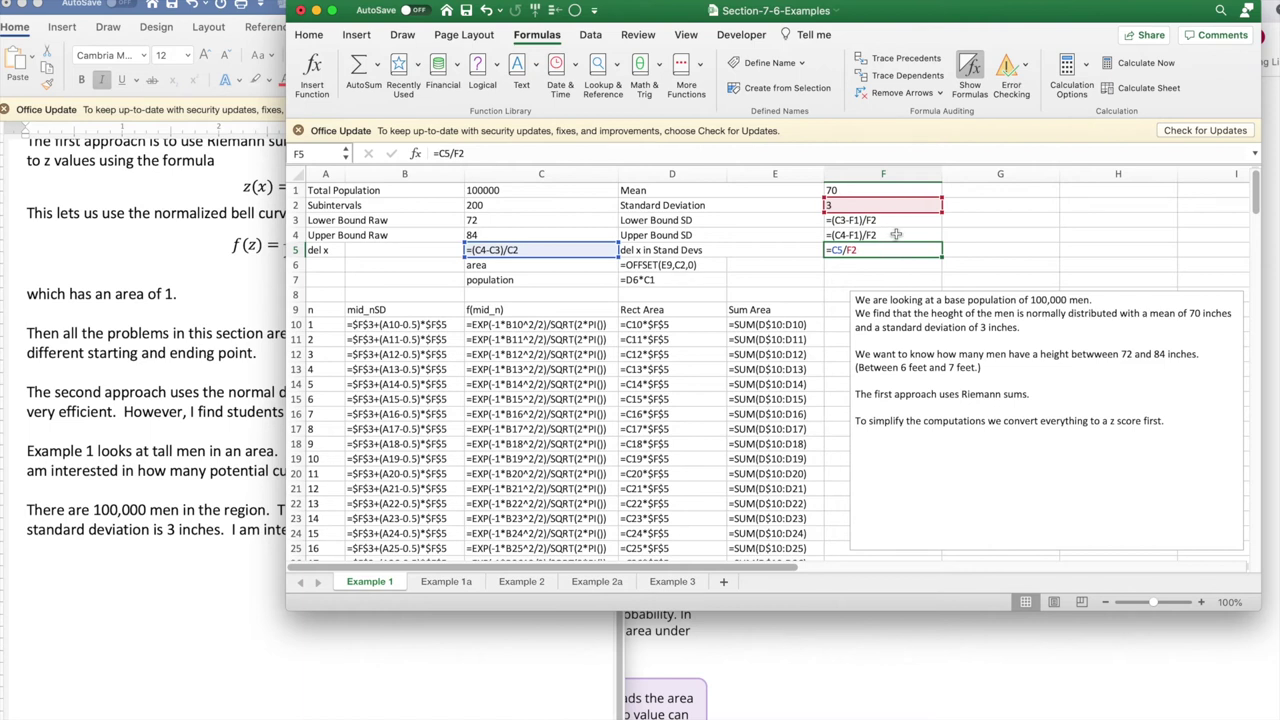
left_click(387, 324)
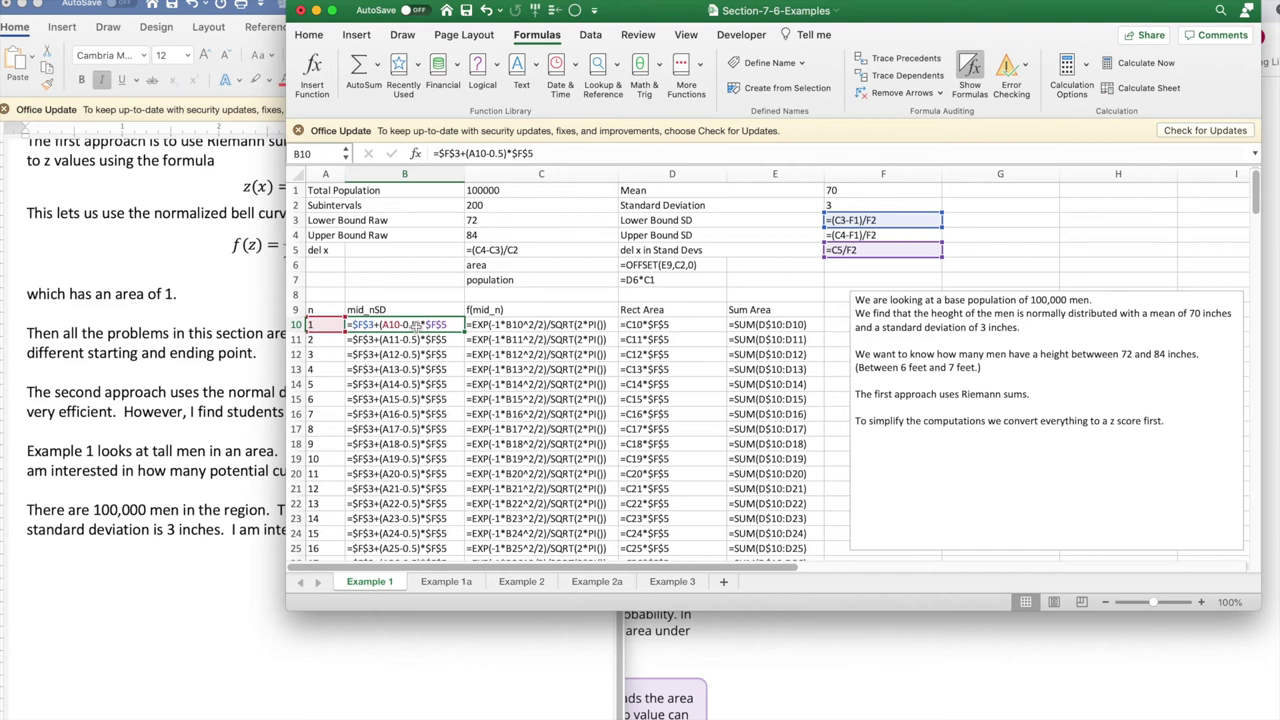
left_click(525, 325)
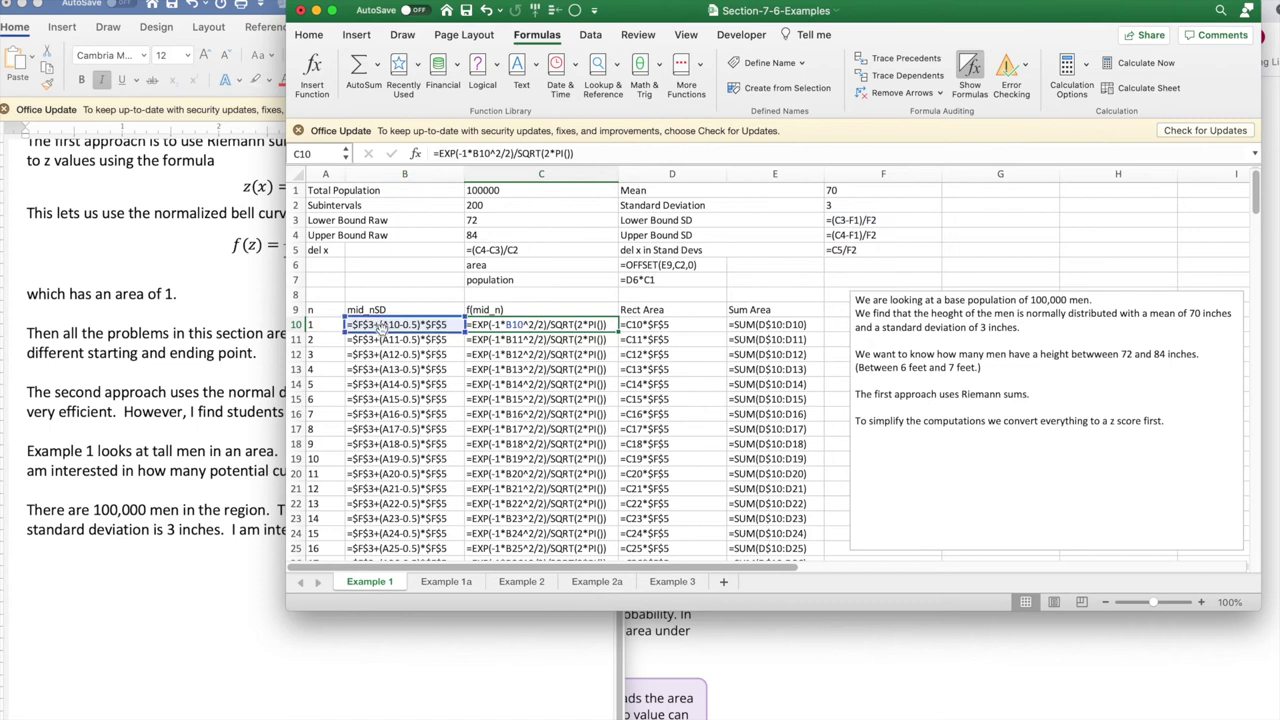
left_click(697, 325)
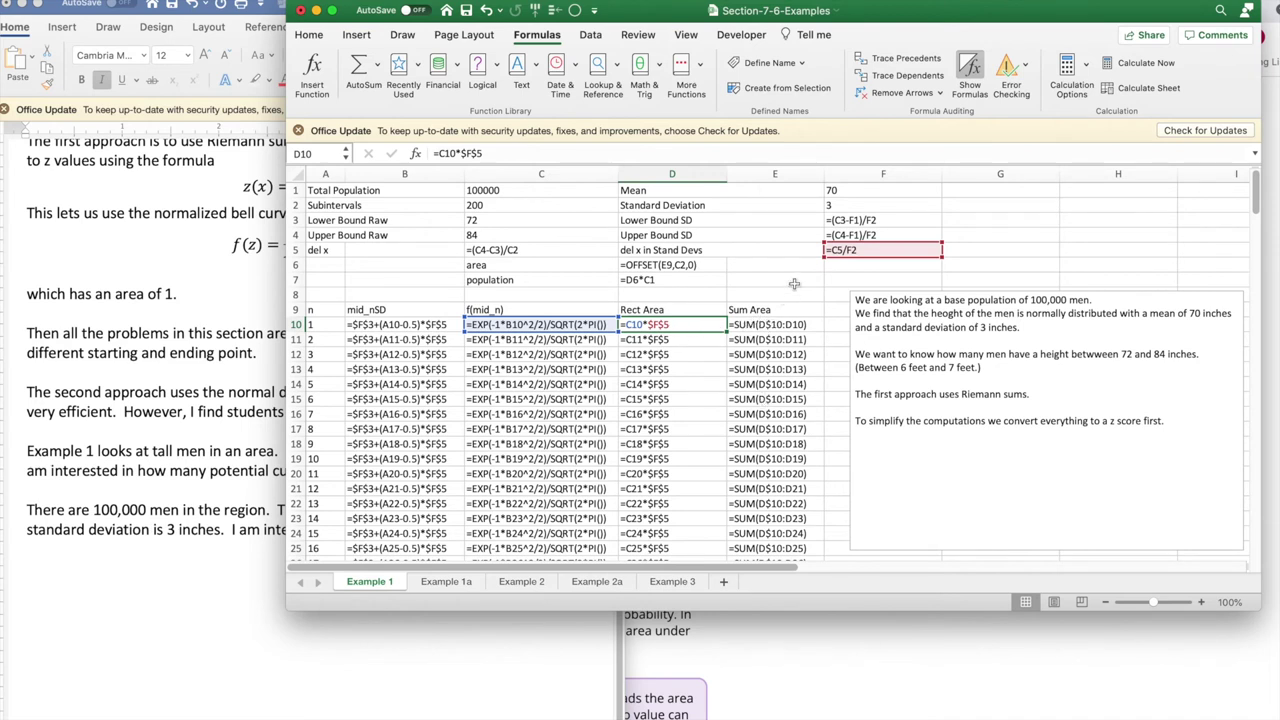
- Check the D6 and D7 formulas, then show values: area 0.2524875, population 25248.746
left_click(693, 265)
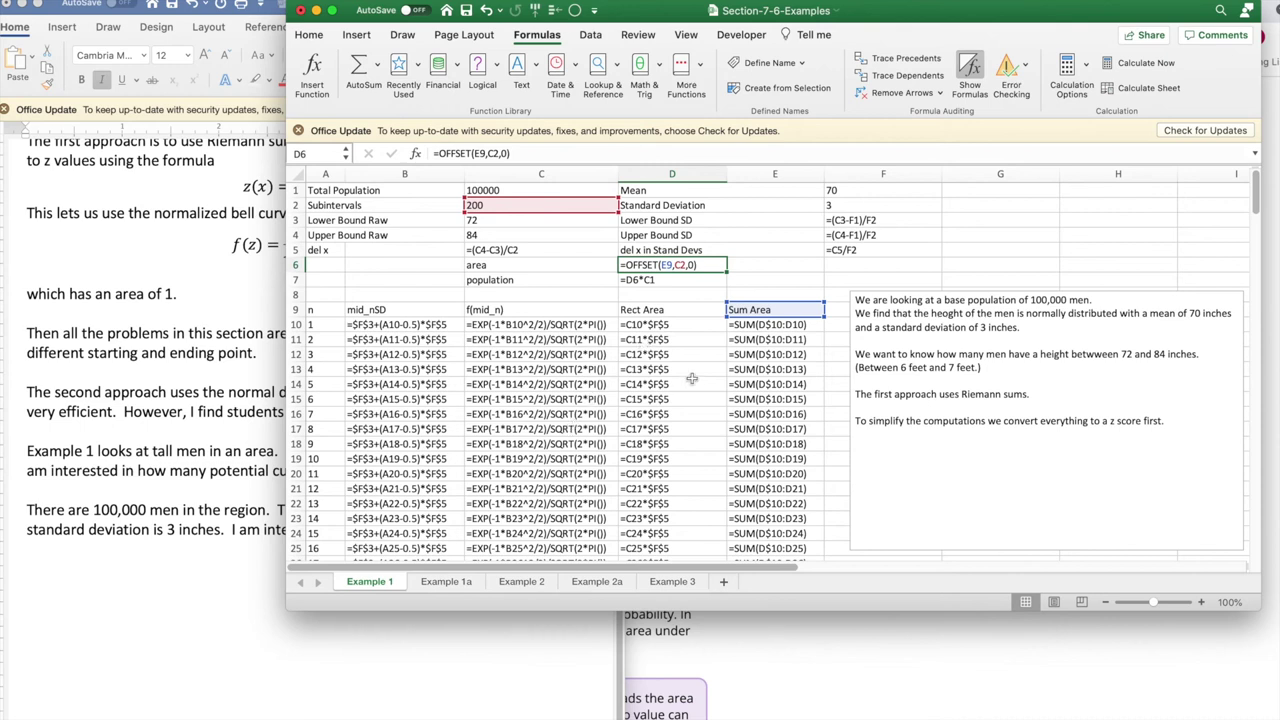
left_click(652, 280)
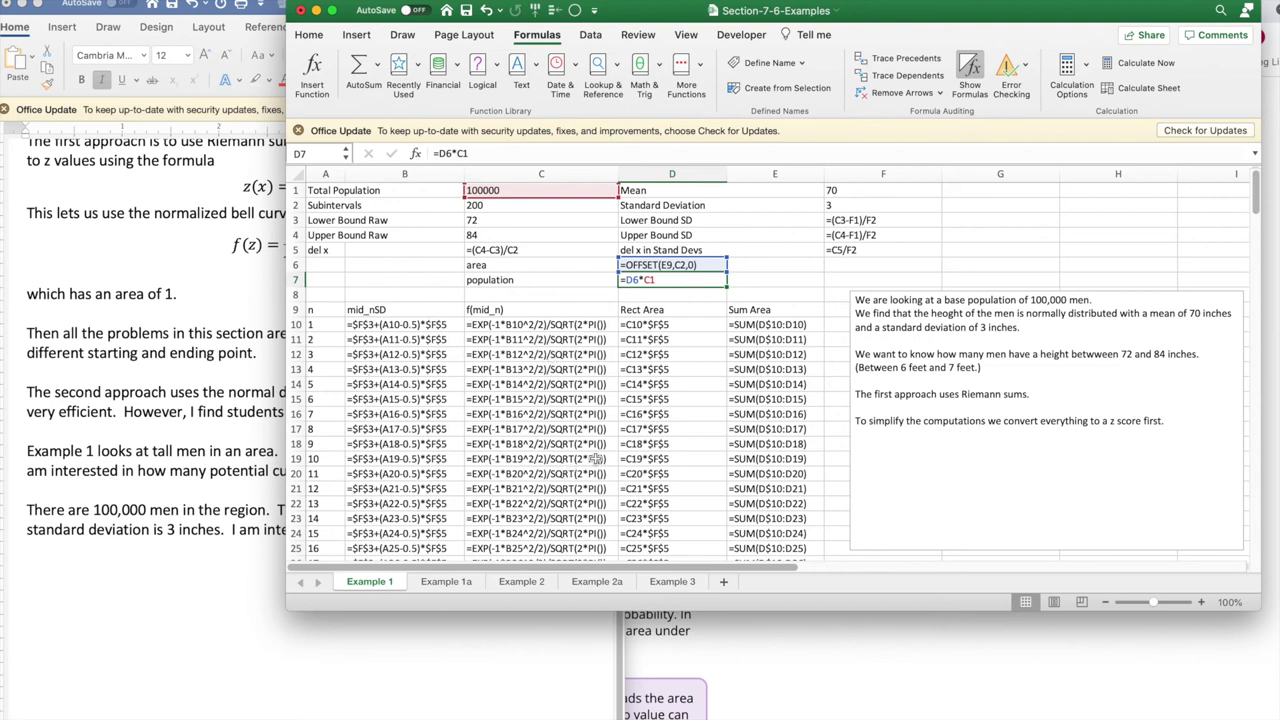
left_click(969, 66)
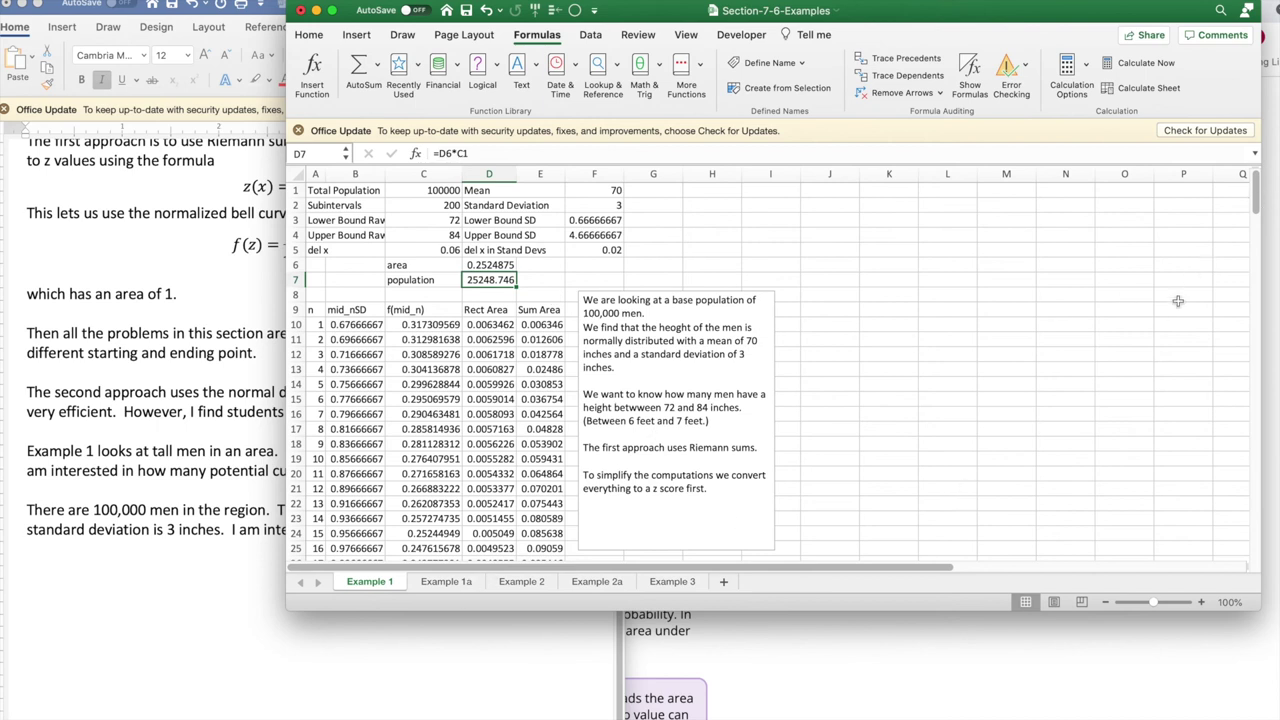
- On the Example 1a sheet, reveal its NORM.DIST and NORM.S.DIST formulas with Ctrl+`
left_click(446, 581)
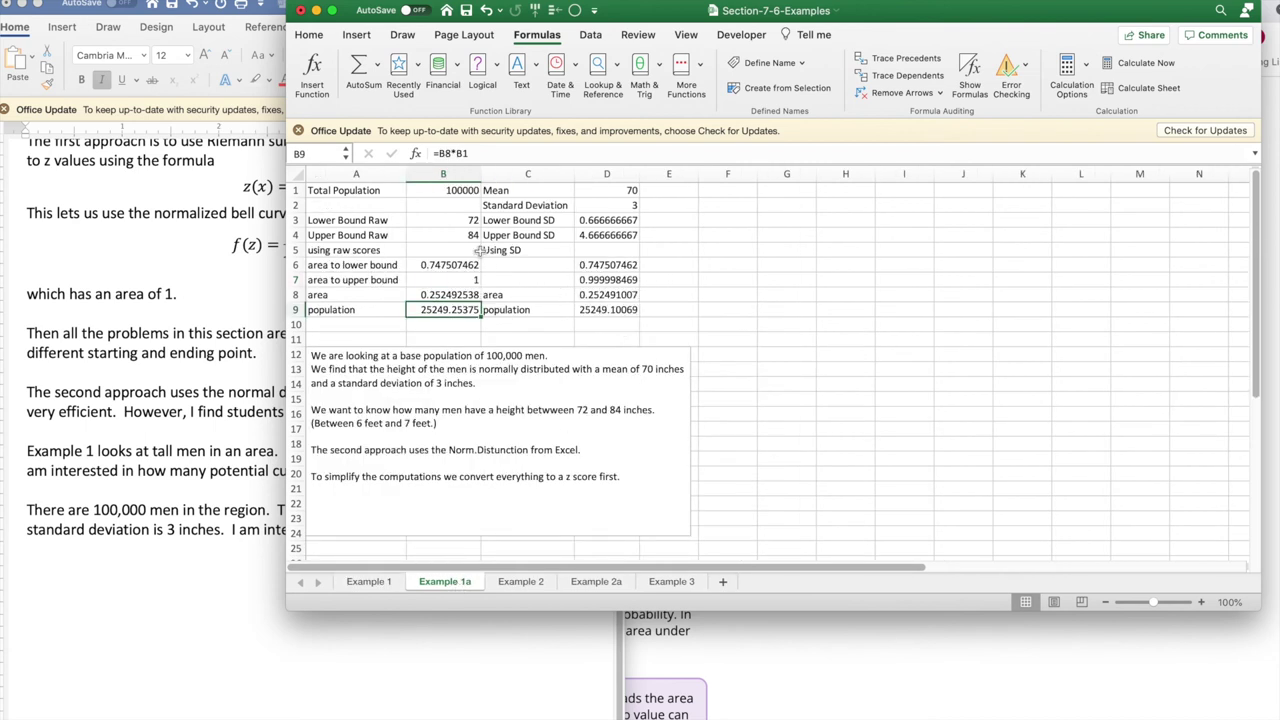
key("ctrl+grave")
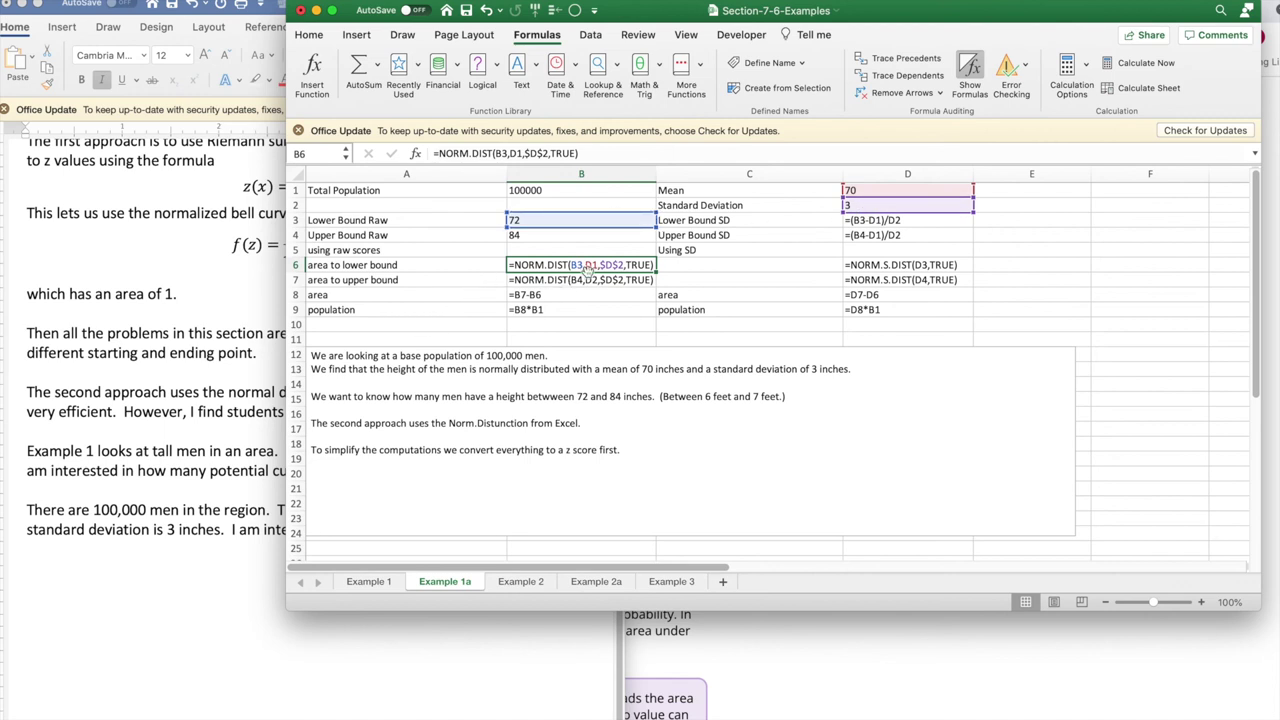
left_click(940, 264)
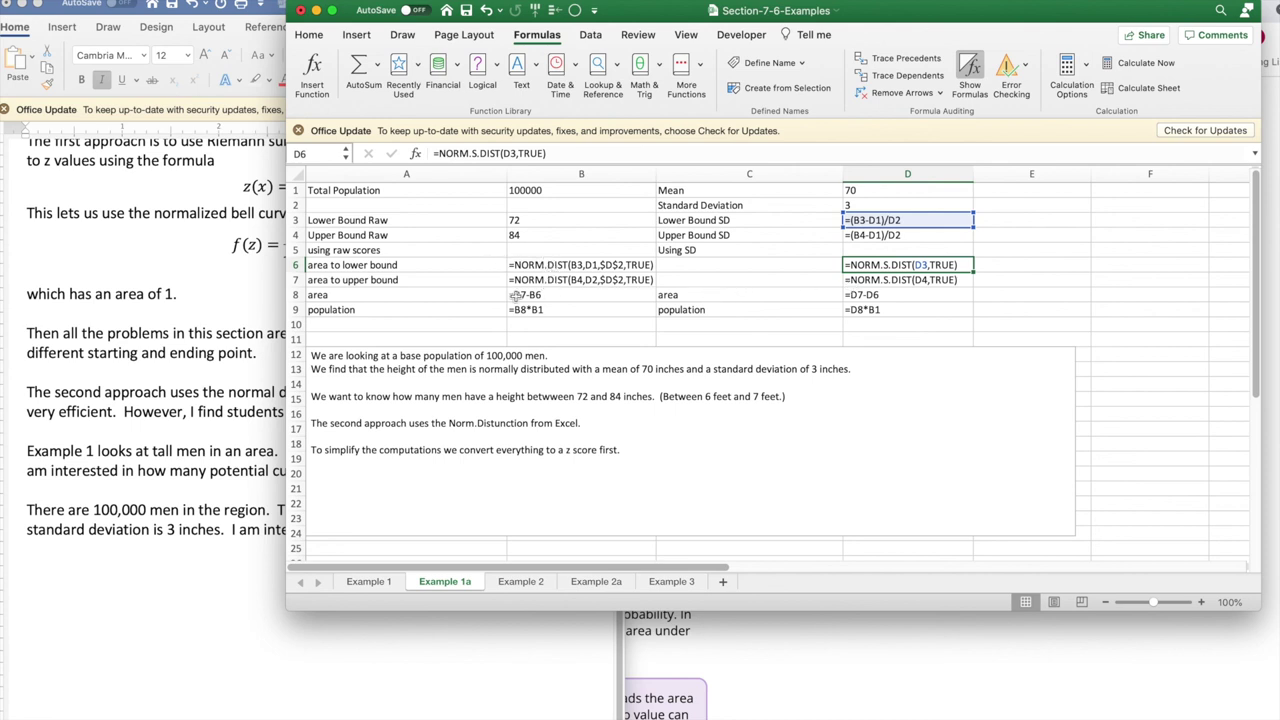
double_click(545, 298)
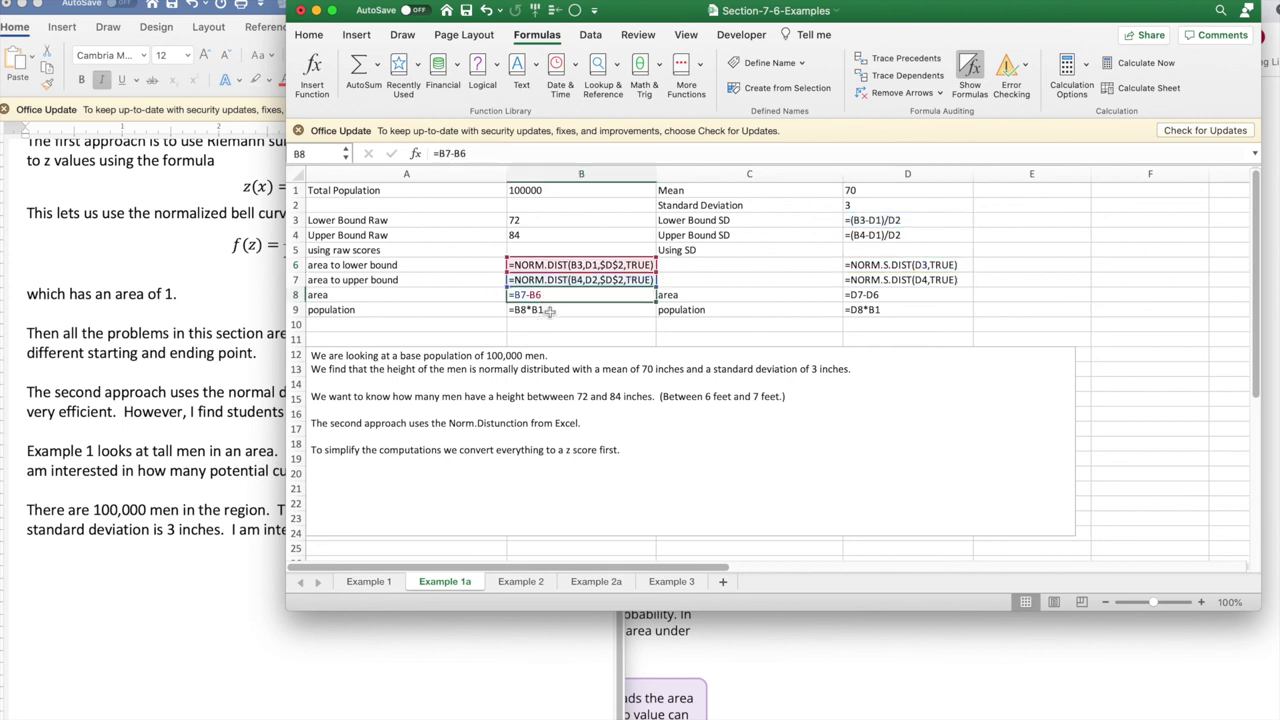
double_click(549, 311)
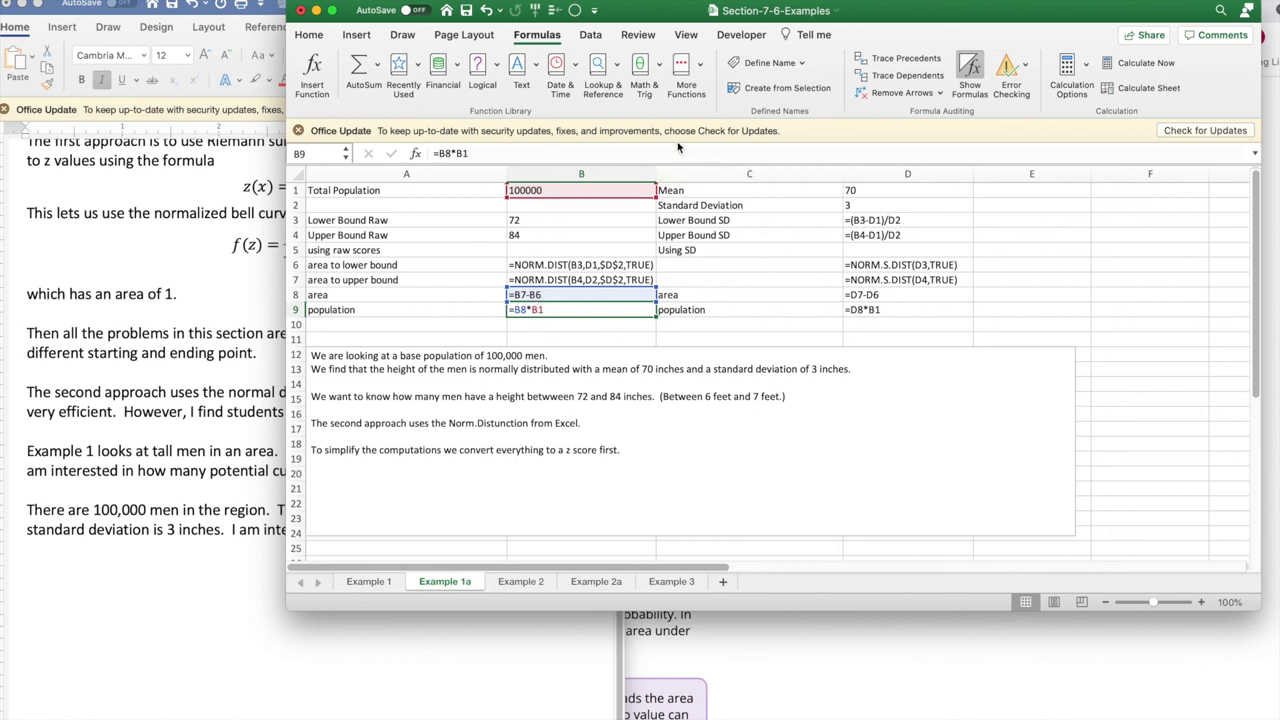
- Toggle Show Formulas off and on, then return to Example 1 showing 25248.746
left_click(975, 64)
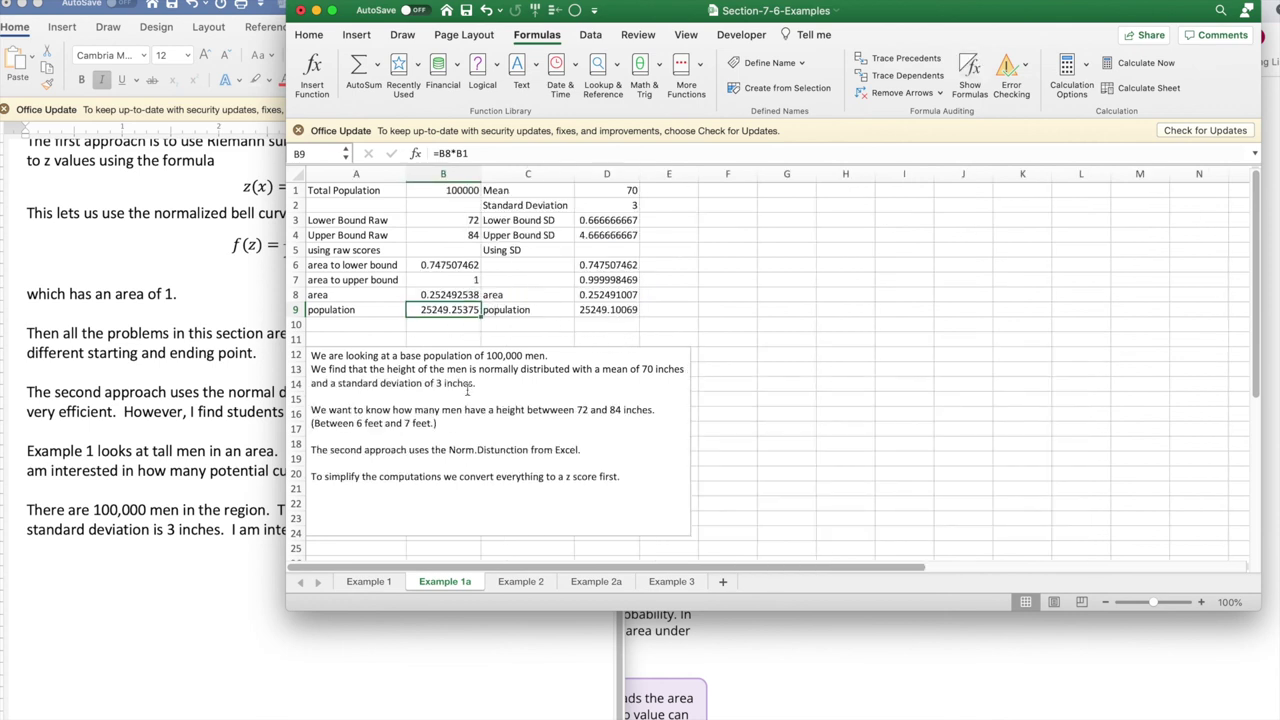
left_click(972, 68)
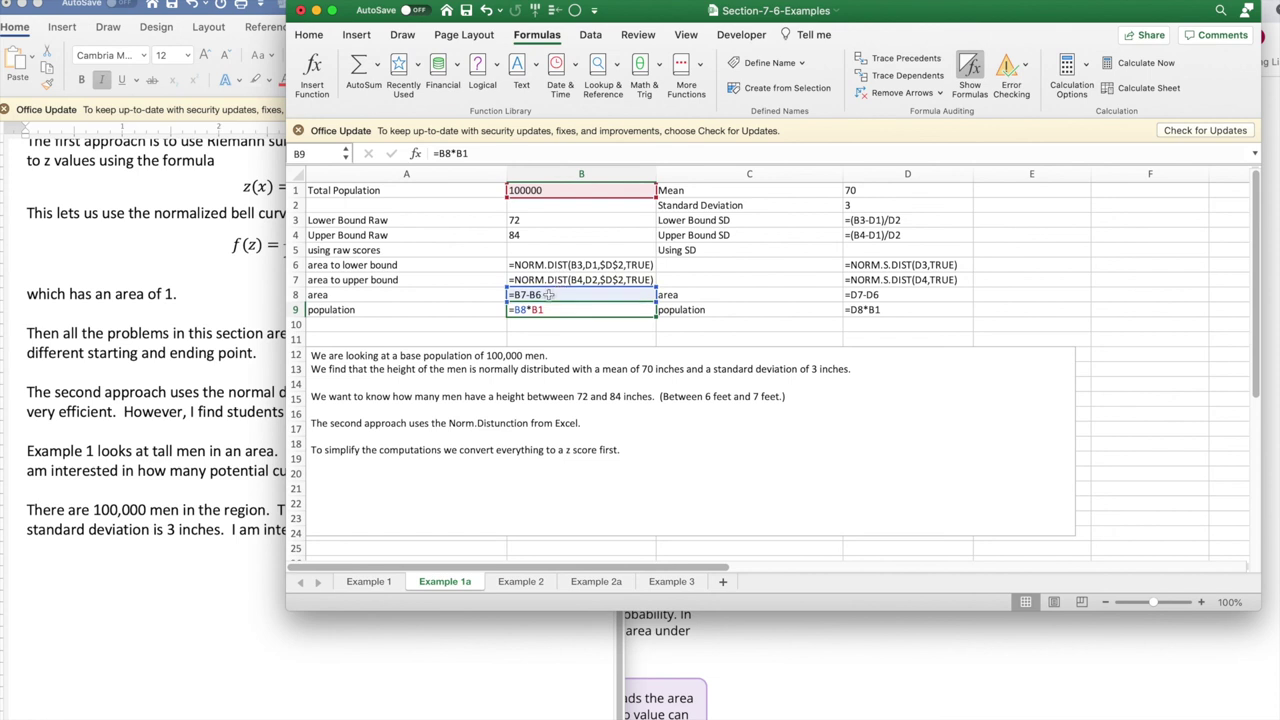
left_click(368, 581)
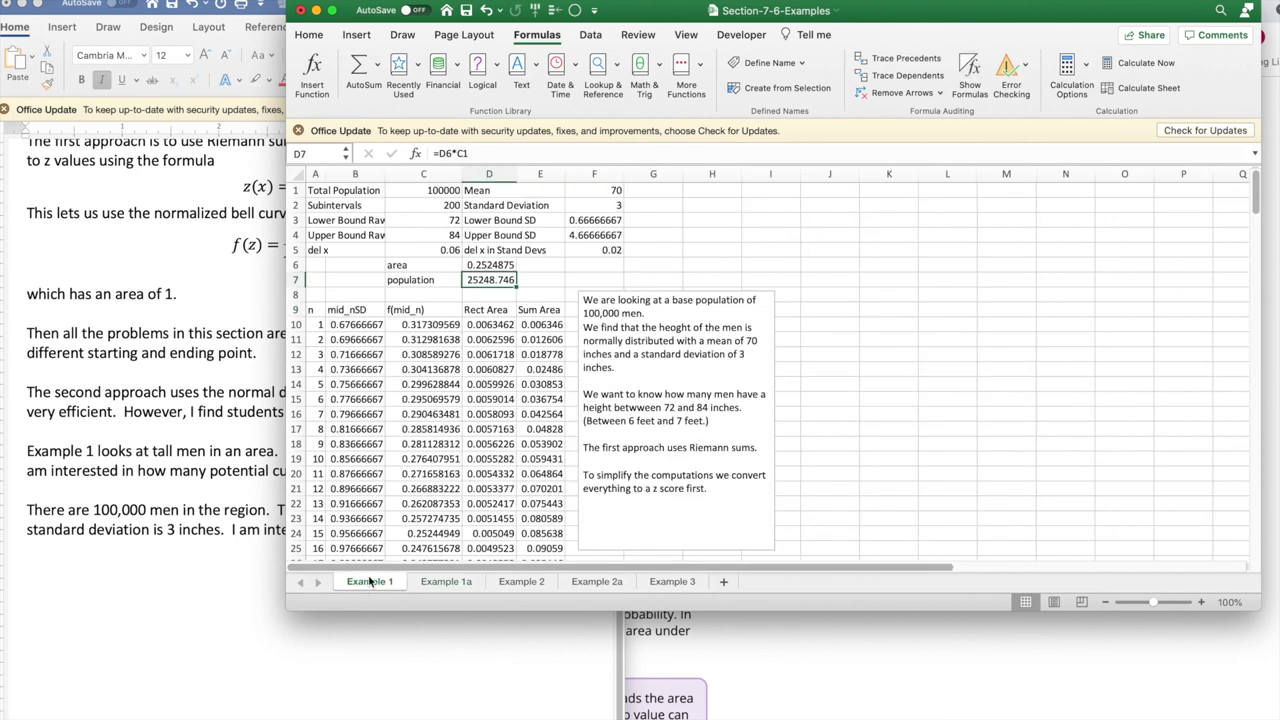